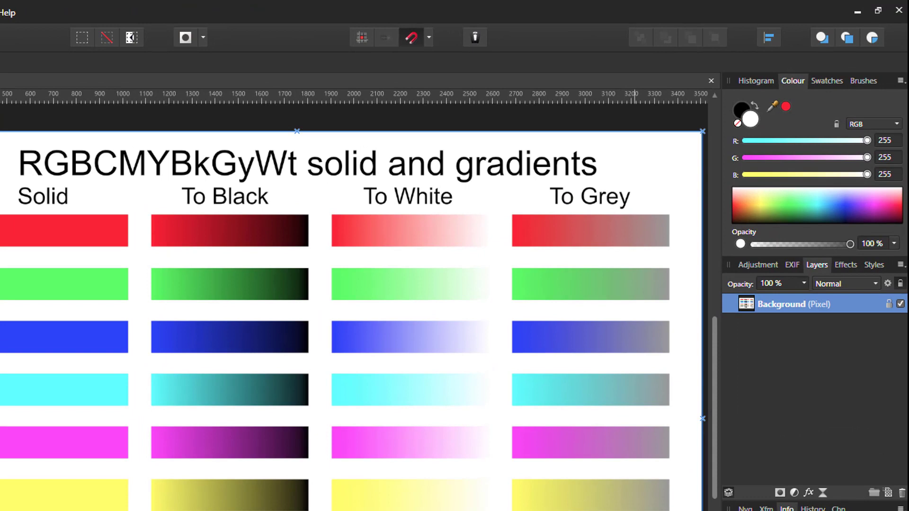
Step: Add a Selective Colour adjustment from the Layers panel's adjustments list
{"action": "left_click", "coordinate": [794, 493]}
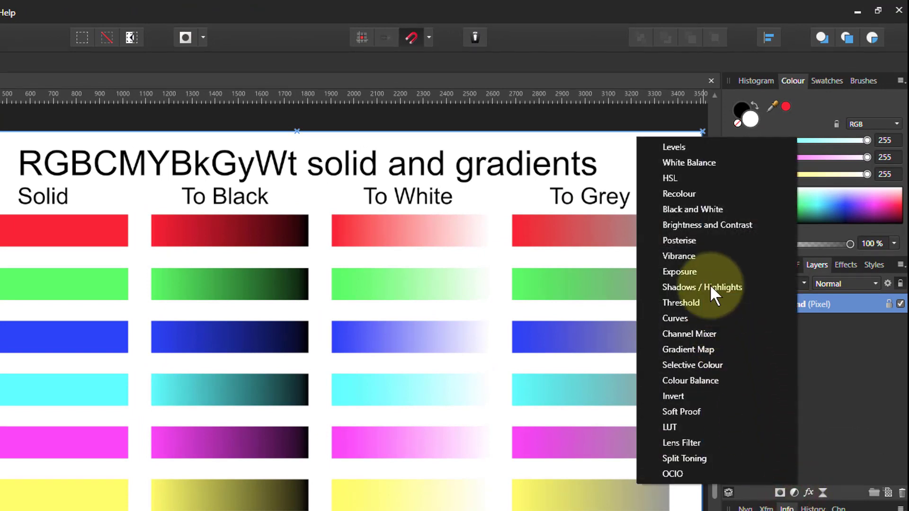
{"action": "left_click", "coordinate": [687, 364]}
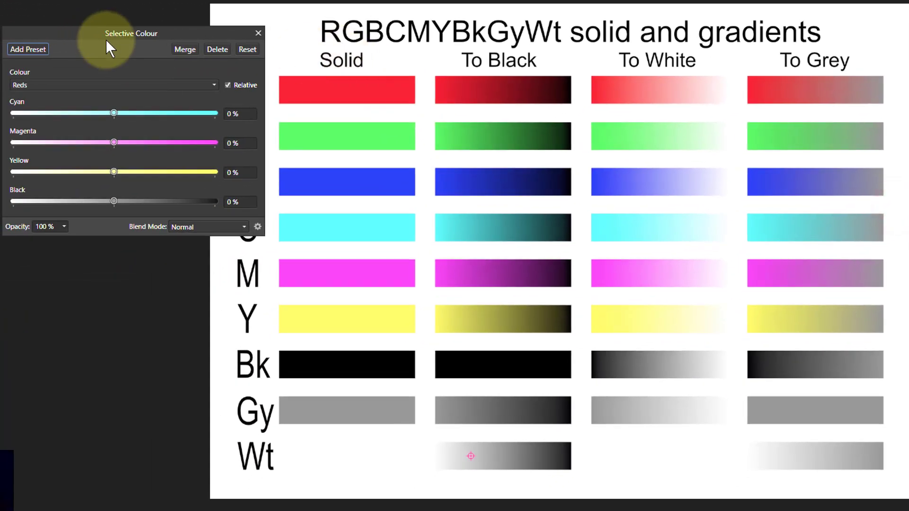
Step: Try strong cyan and black shifts on Reds, then return both to 0%
{"action": "left_click_drag", "start_coordinate": [124, 32], "coordinate": [120, 29]}
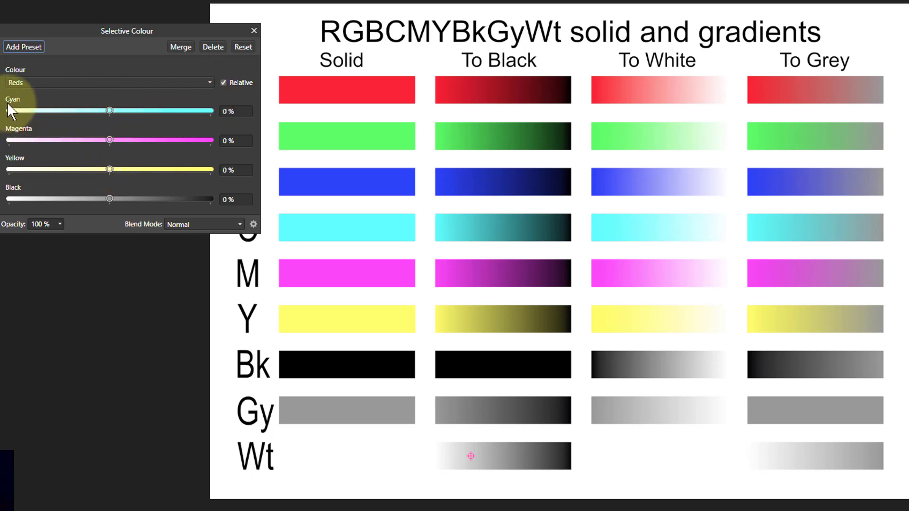
{"action": "mouse_move", "coordinate": [109, 110]}
{"action": "left_mouse_down"}
{"action": "mouse_move", "coordinate": [1, 125]}
{"action": "mouse_move", "coordinate": [219, 113]}
{"action": "left_mouse_up"}
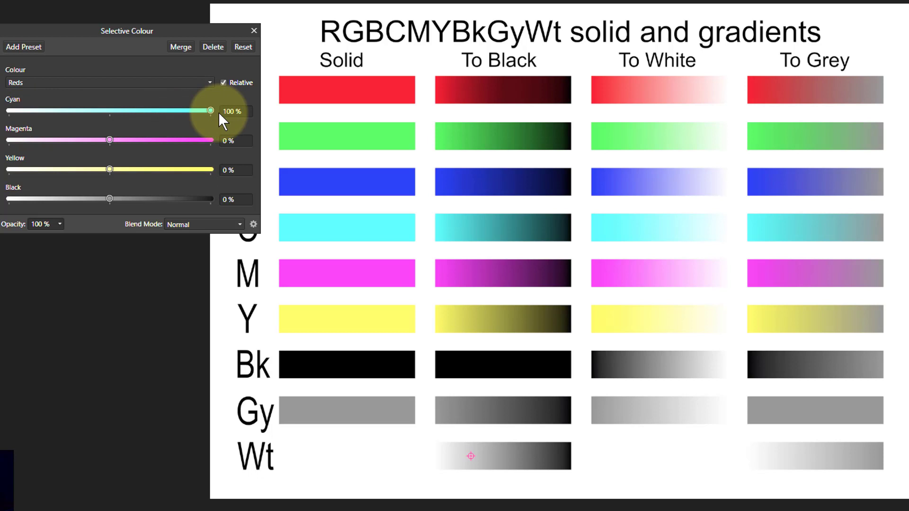
{"action": "left_click_drag", "start_coordinate": [219, 113], "coordinate": [115, 115]}
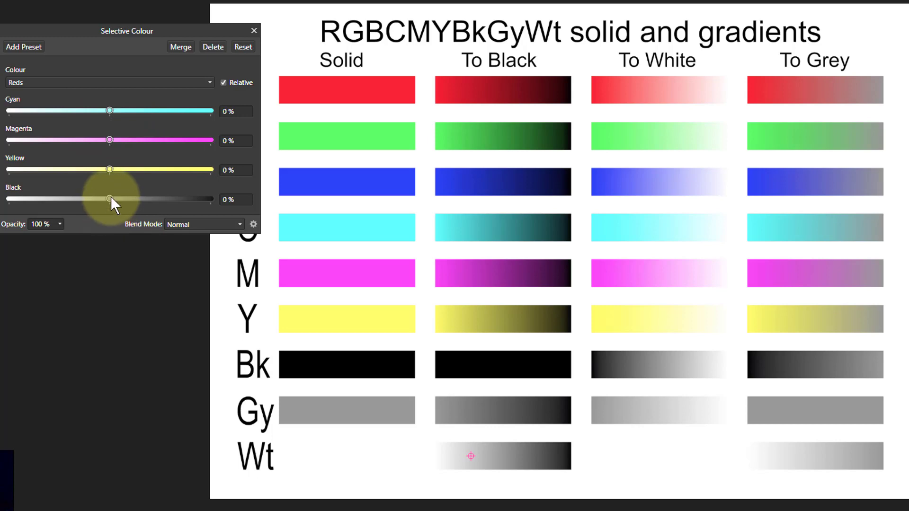
{"action": "mouse_move", "coordinate": [110, 198]}
{"action": "left_mouse_down"}
{"action": "mouse_move", "coordinate": [9, 199]}
{"action": "mouse_move", "coordinate": [213, 199]}
{"action": "mouse_move", "coordinate": [112, 206]}
{"action": "left_mouse_up"}
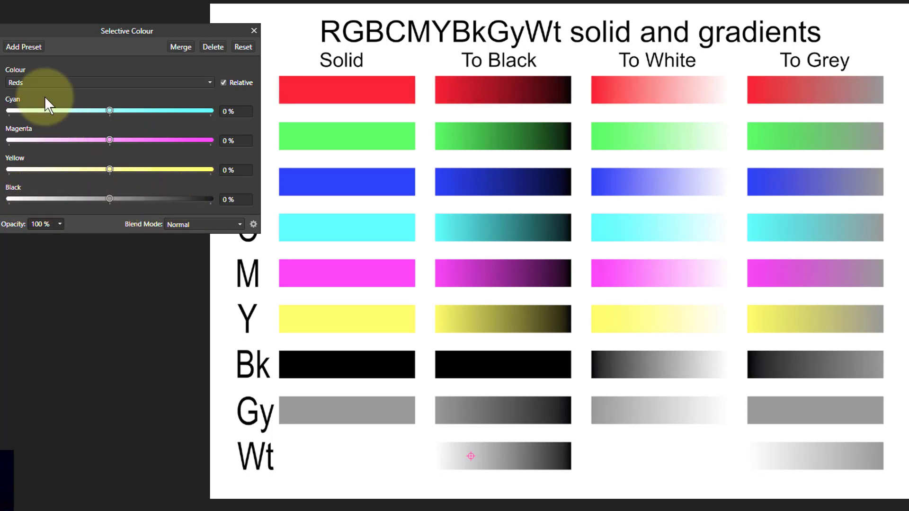
Step: Target the Whites range and cut its cyan to −64%, tinting light tones pink
{"action": "left_click", "coordinate": [92, 80]}
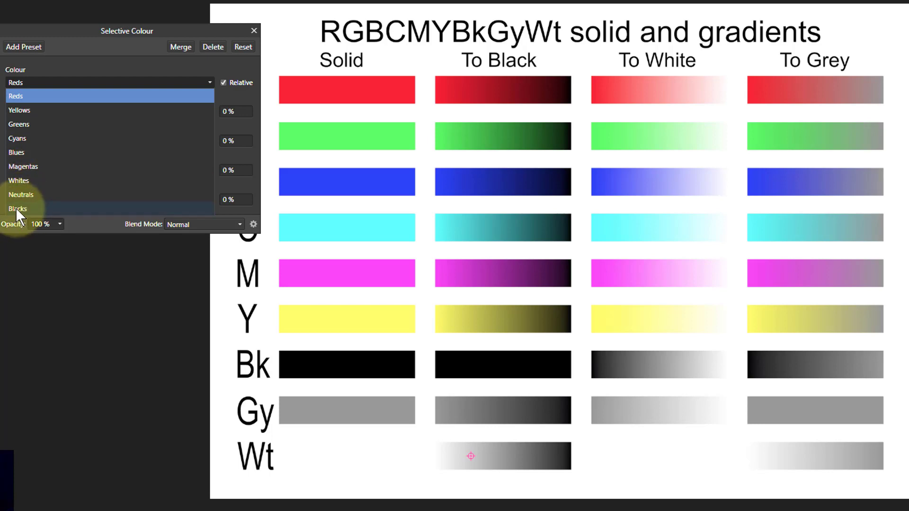
{"action": "left_click", "coordinate": [17, 179]}
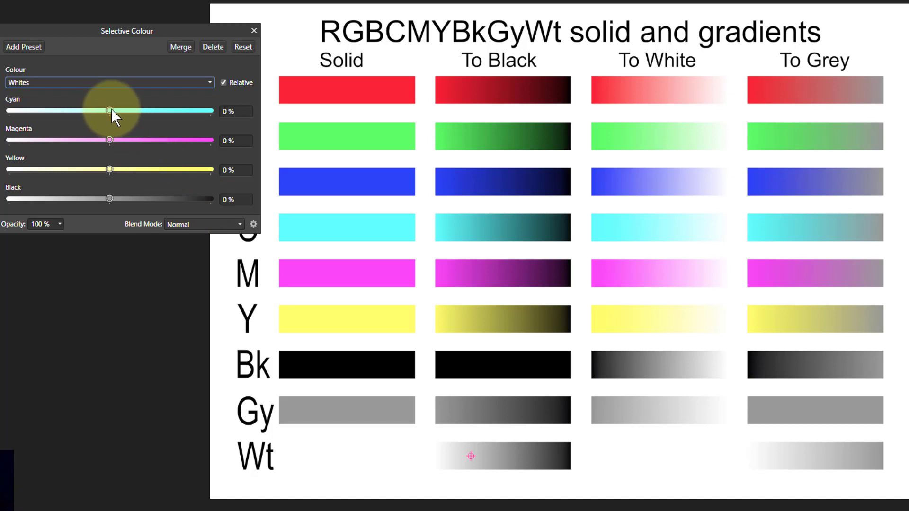
{"action": "mouse_move", "coordinate": [112, 110]}
{"action": "left_mouse_down"}
{"action": "mouse_move", "coordinate": [90, 118]}
{"action": "mouse_move", "coordinate": [206, 134]}
{"action": "mouse_move", "coordinate": [47, 133]}
{"action": "left_mouse_up"}
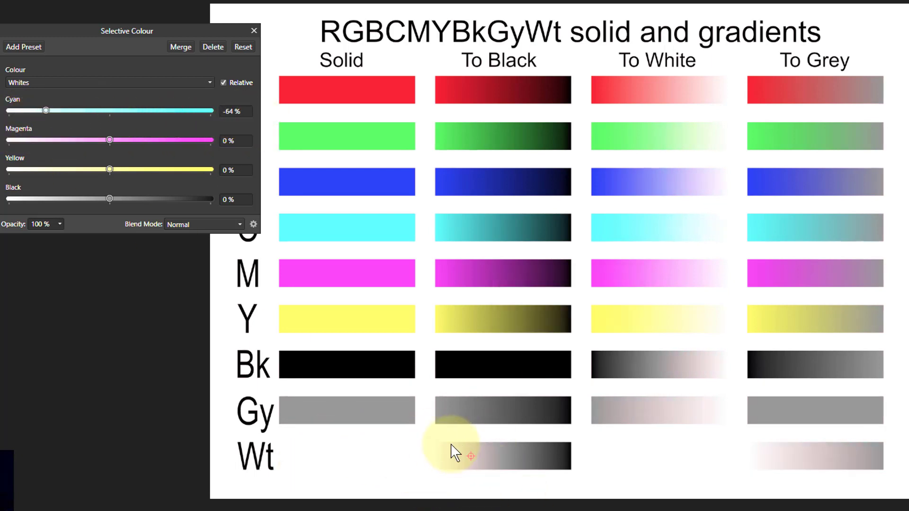
{"action": "left_click_drag", "start_coordinate": [471, 458], "coordinate": [471, 456]}
Step: Sample the Wt bar in the Info panel, sweep Whites cyan to +100%, then back to 0%
{"action": "left_click_drag", "start_coordinate": [442, 346], "coordinate": [67, 324]}
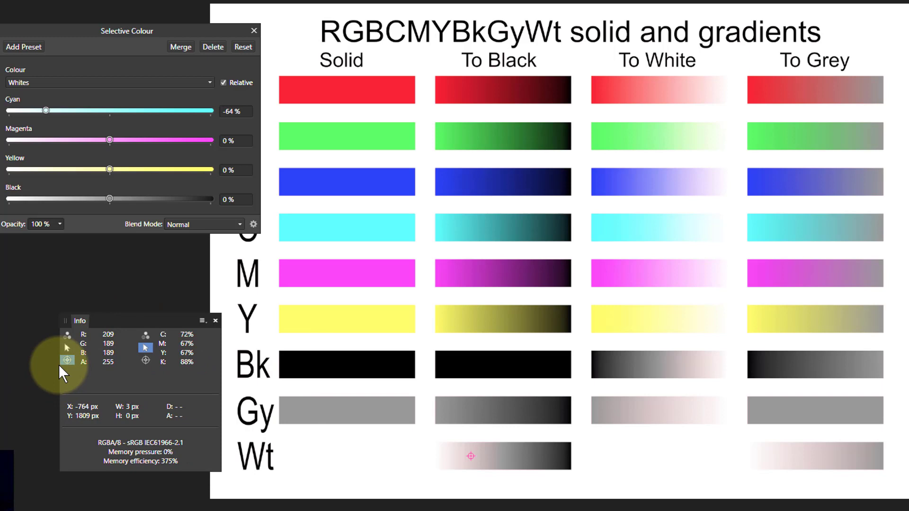
{"action": "left_click_drag", "start_coordinate": [65, 359], "coordinate": [468, 455]}
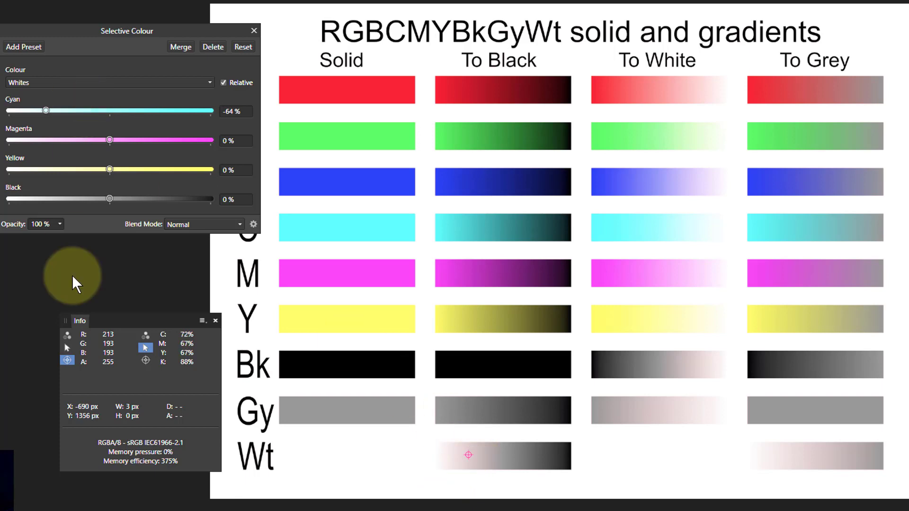
{"action": "left_click", "coordinate": [109, 111]}
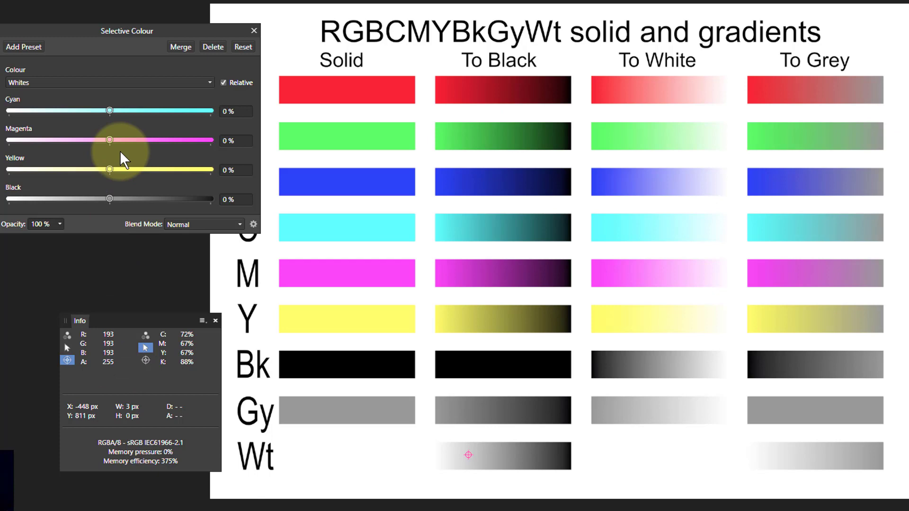
{"action": "mouse_move", "coordinate": [109, 109]}
{"action": "left_mouse_down"}
{"action": "mouse_move", "coordinate": [18, 117]}
{"action": "mouse_move", "coordinate": [1, 134]}
{"action": "left_mouse_up"}
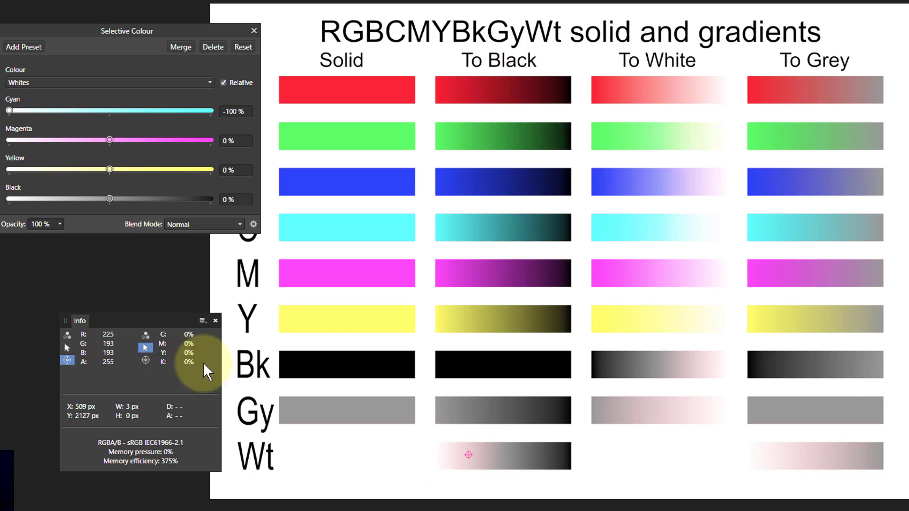
{"action": "left_click_drag", "start_coordinate": [8, 107], "coordinate": [256, 105]}
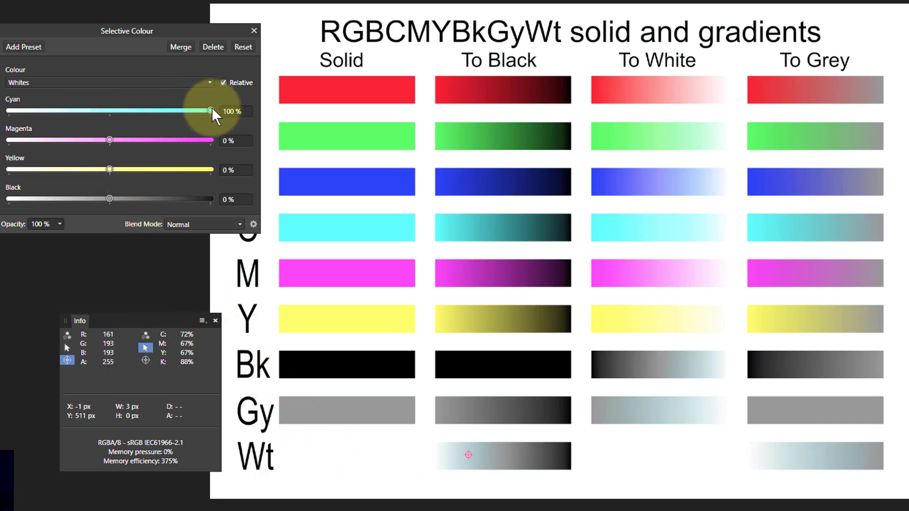
{"action": "left_click_drag", "start_coordinate": [212, 110], "coordinate": [110, 123]}
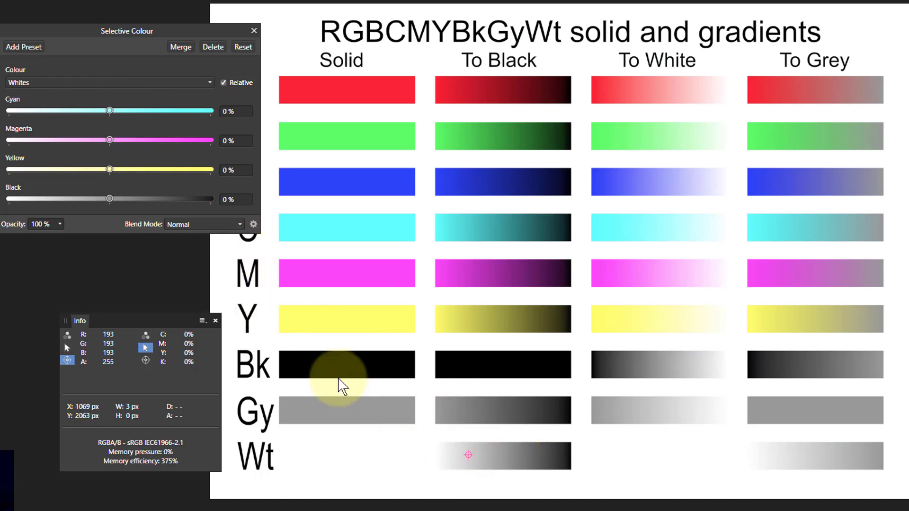
Step: Target Neutrals and push its cyan to +100%, turning the greys teal
{"action": "left_click", "coordinate": [106, 81]}
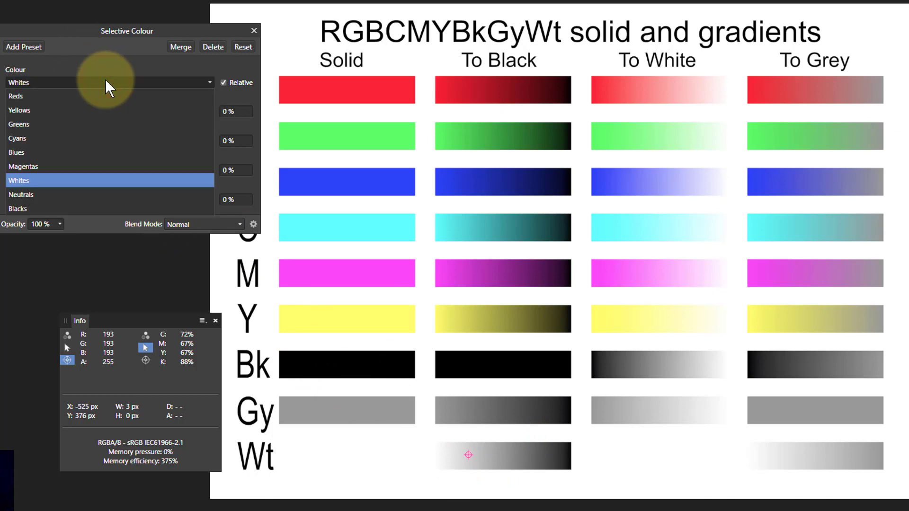
{"action": "left_click", "coordinate": [103, 195]}
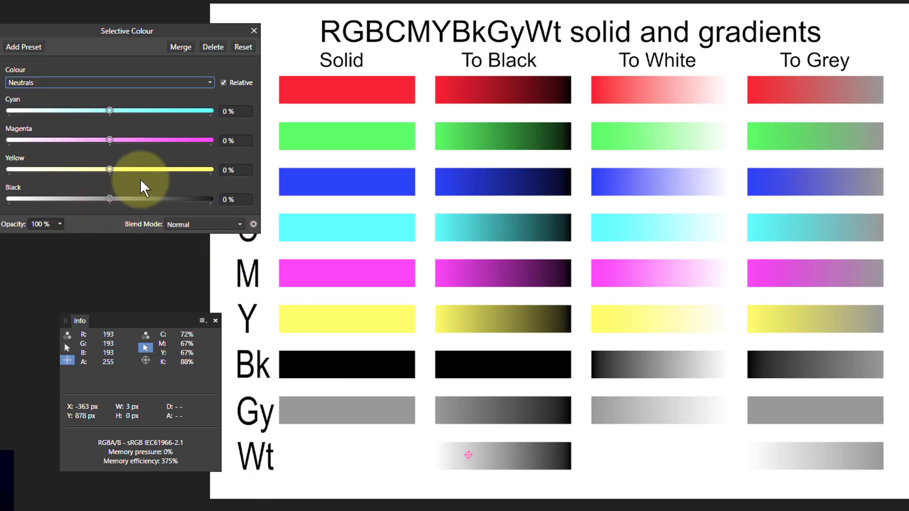
{"action": "mouse_move", "coordinate": [110, 112]}
{"action": "left_mouse_down"}
{"action": "mouse_move", "coordinate": [212, 111]}
{"action": "mouse_move", "coordinate": [4, 118]}
{"action": "mouse_move", "coordinate": [108, 124]}
{"action": "left_mouse_up"}
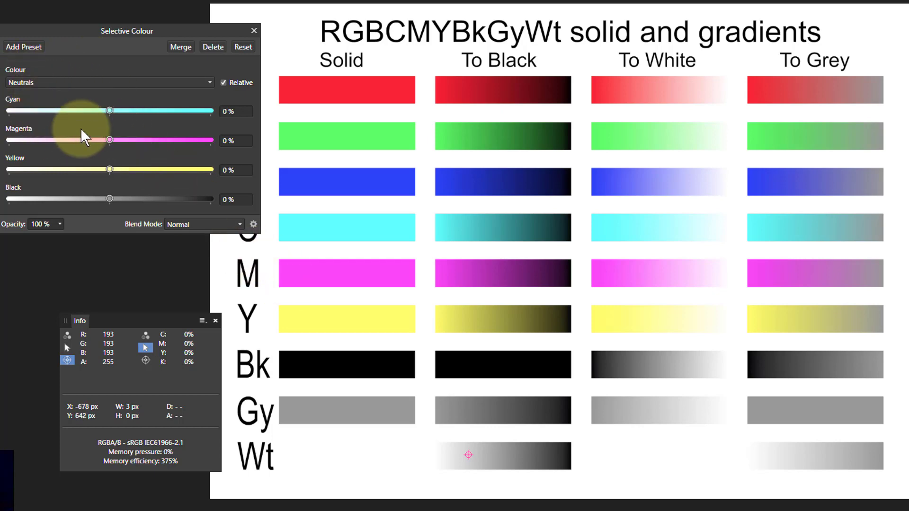
{"action": "left_click_drag", "start_coordinate": [108, 111], "coordinate": [1, 113]}
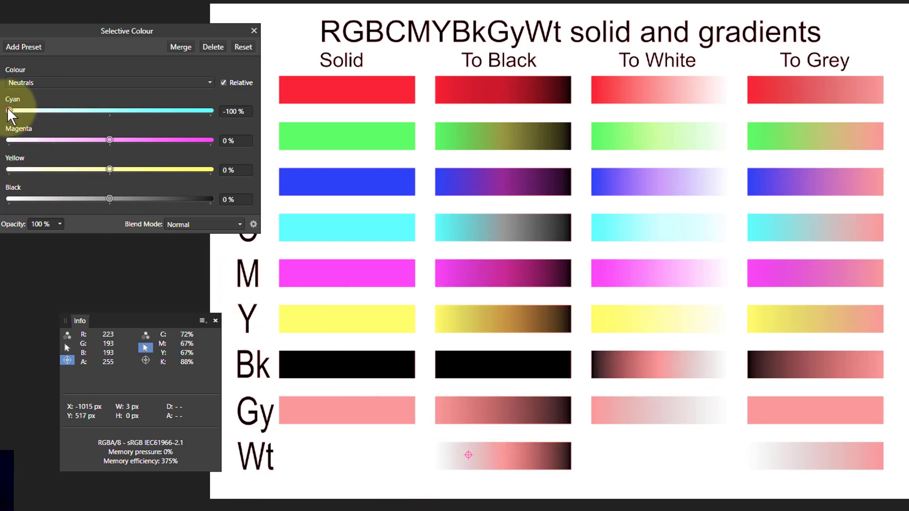
{"action": "left_click_drag", "start_coordinate": [8, 111], "coordinate": [210, 112]}
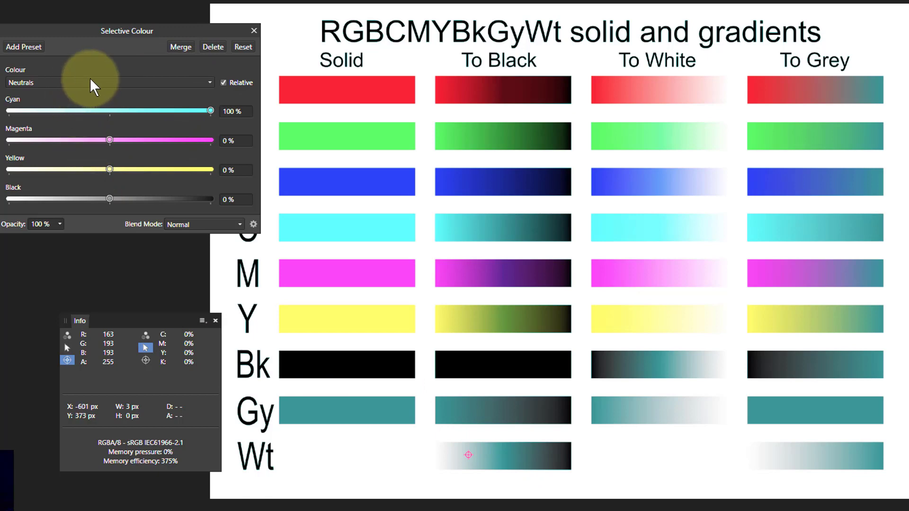
Step: Target Blacks, reset the adjustment, then try −84% cyan and return it to 0%
{"action": "left_click", "coordinate": [110, 83]}
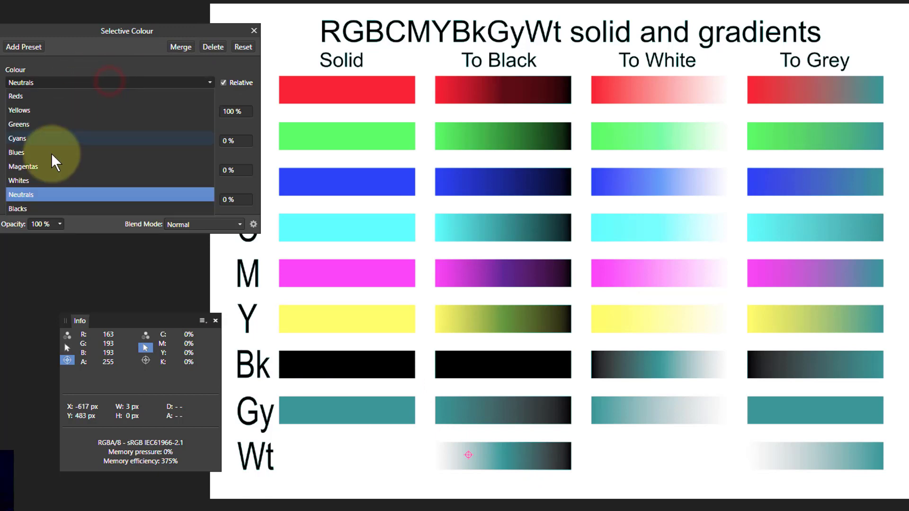
{"action": "left_click", "coordinate": [62, 207]}
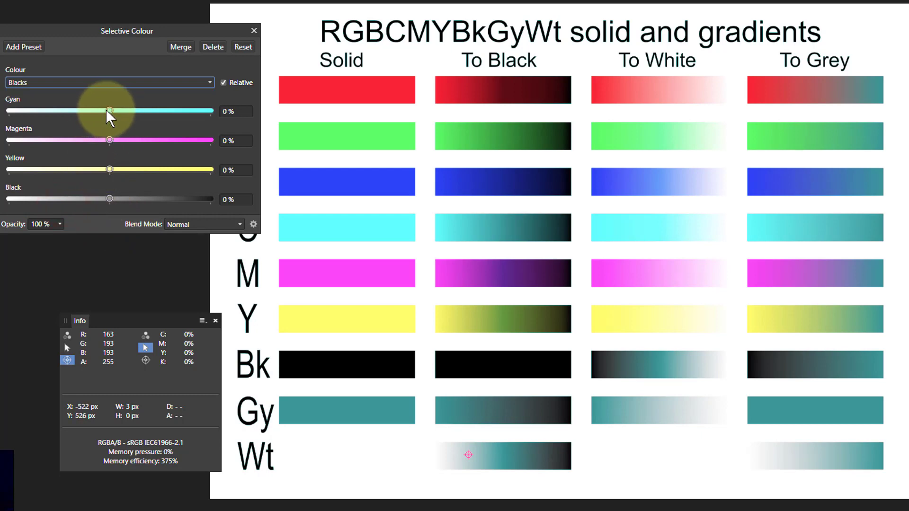
{"action": "left_click", "coordinate": [239, 47]}
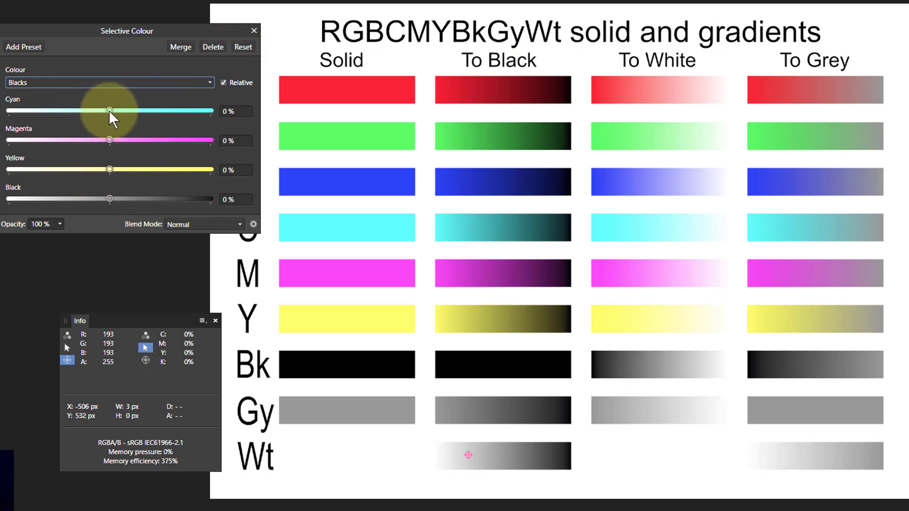
{"action": "left_click_drag", "start_coordinate": [108, 111], "coordinate": [32, 119]}
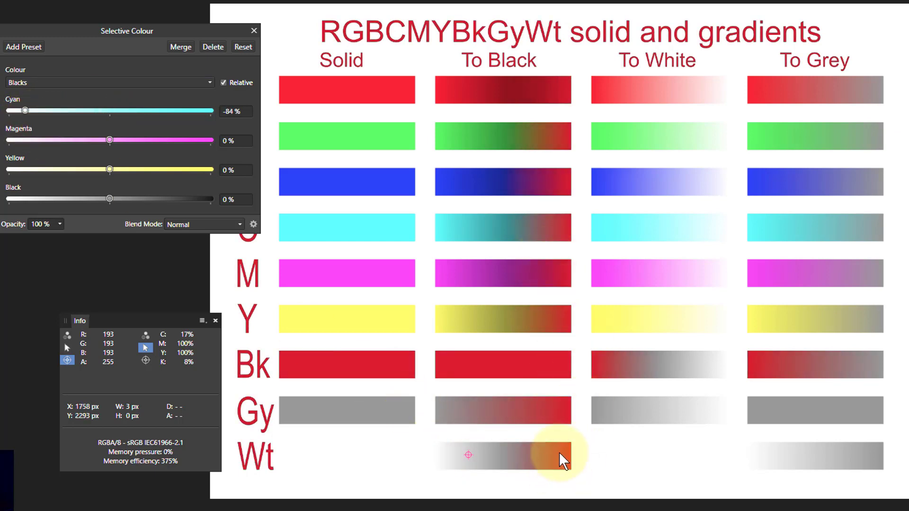
{"action": "left_click", "coordinate": [109, 110]}
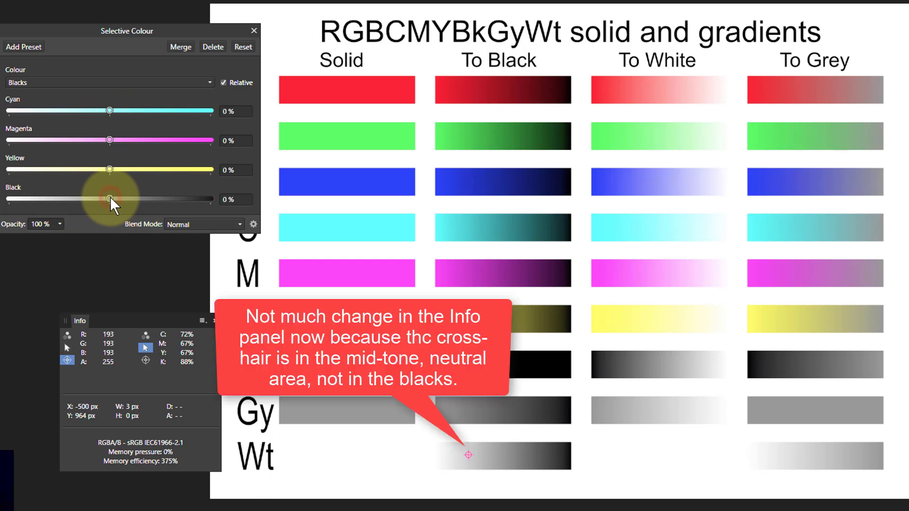
Step: Swing the Blacks black amount between −100% and +100%, settling near −2%
{"action": "mouse_move", "coordinate": [110, 197]}
{"action": "left_mouse_down"}
{"action": "mouse_move", "coordinate": [58, 201]}
{"action": "mouse_move", "coordinate": [110, 204]}
{"action": "left_mouse_up"}
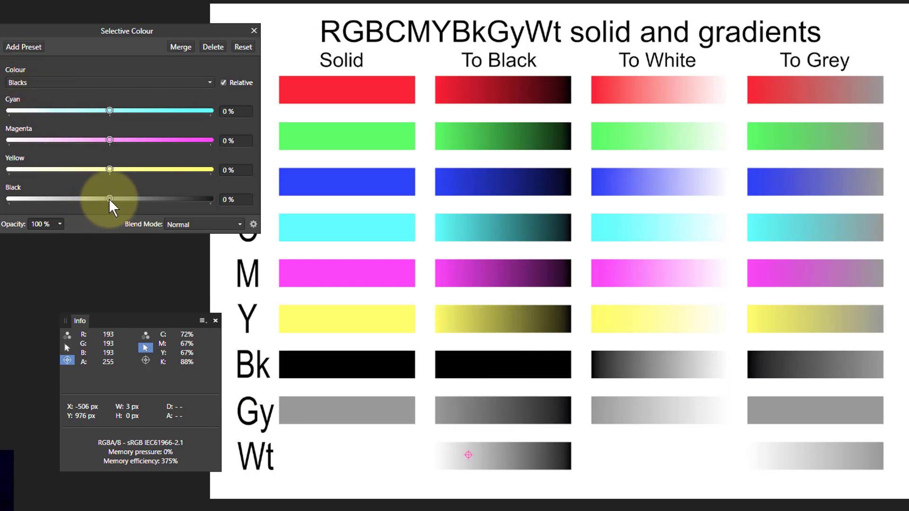
{"action": "mouse_move", "coordinate": [109, 199]}
{"action": "left_mouse_down"}
{"action": "mouse_move", "coordinate": [25, 203]}
{"action": "mouse_move", "coordinate": [1, 215]}
{"action": "left_mouse_up"}
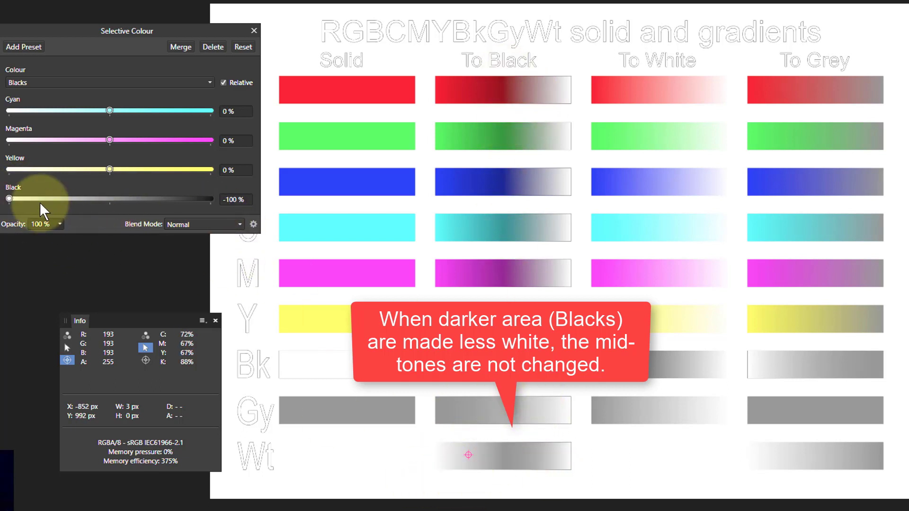
{"action": "left_click_drag", "start_coordinate": [9, 200], "coordinate": [208, 200]}
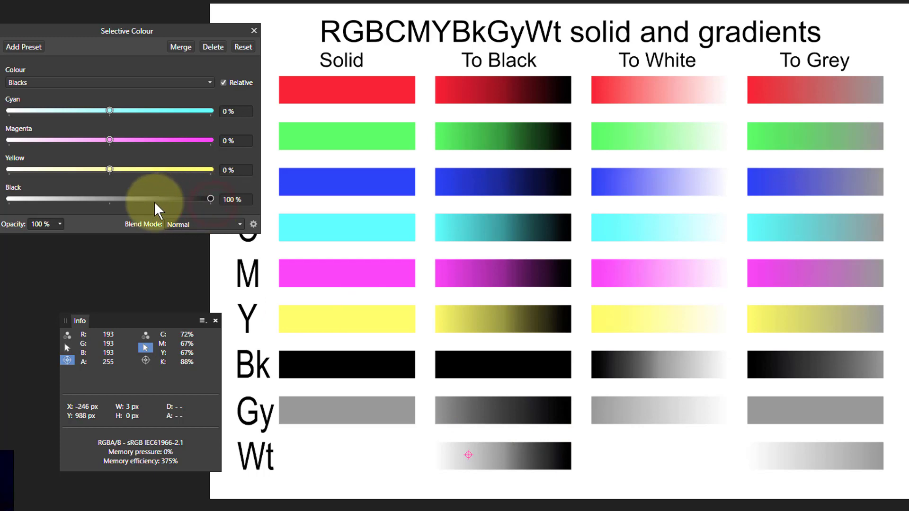
{"action": "left_click_drag", "start_coordinate": [210, 199], "coordinate": [108, 199]}
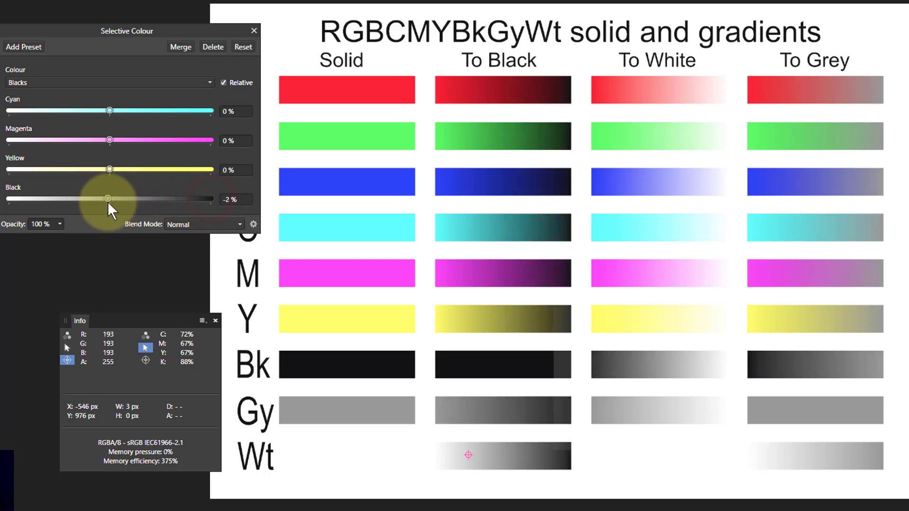
Step: Target Whites again, test black at −100%, and cut cyan to −93%
{"action": "left_click", "coordinate": [107, 81]}
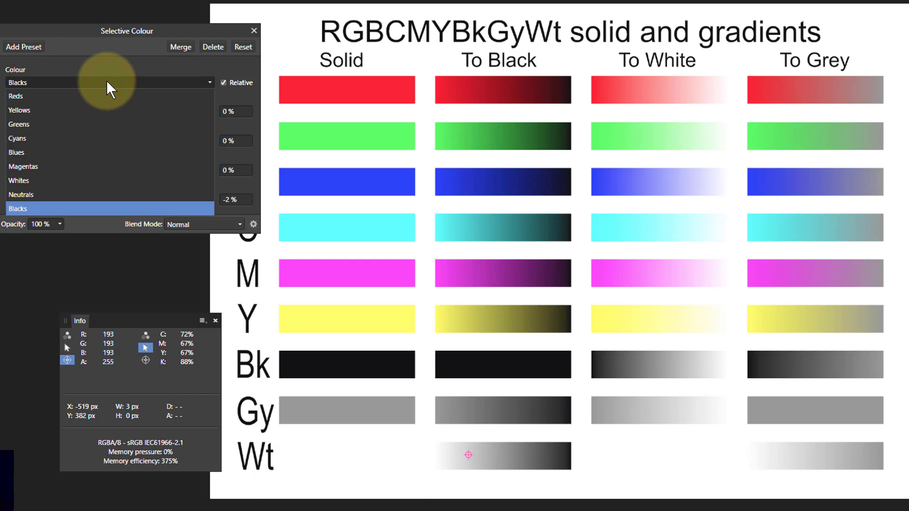
{"action": "left_click", "coordinate": [103, 181]}
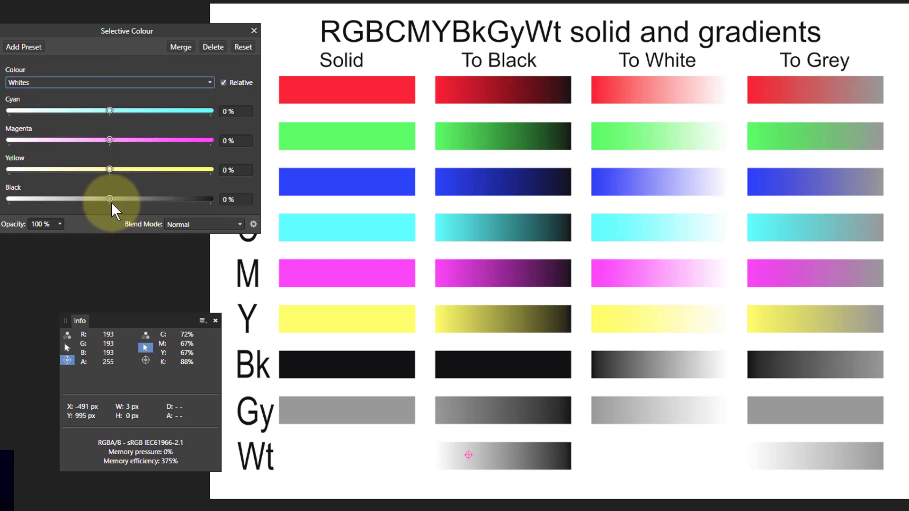
{"action": "mouse_move", "coordinate": [106, 198]}
{"action": "left_mouse_down"}
{"action": "mouse_move", "coordinate": [2, 200]}
{"action": "mouse_move", "coordinate": [206, 209]}
{"action": "mouse_move", "coordinate": [4, 218]}
{"action": "mouse_move", "coordinate": [110, 217]}
{"action": "left_mouse_up"}
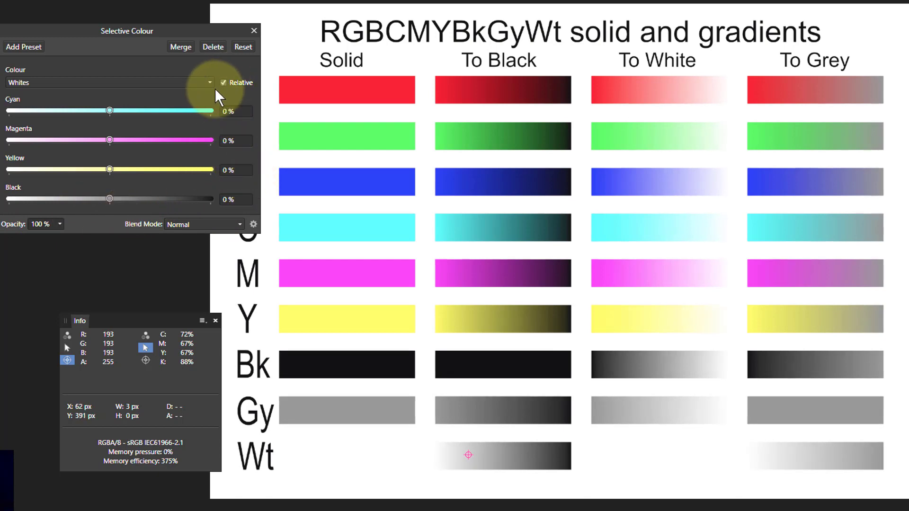
{"action": "mouse_move", "coordinate": [110, 111]}
{"action": "left_mouse_down"}
{"action": "mouse_move", "coordinate": [37, 115]}
{"action": "mouse_move", "coordinate": [226, 112]}
{"action": "mouse_move", "coordinate": [14, 118]}
{"action": "mouse_move", "coordinate": [86, 126]}
{"action": "mouse_move", "coordinate": [75, 113]}
{"action": "mouse_move", "coordinate": [16, 127]}
{"action": "left_mouse_up"}
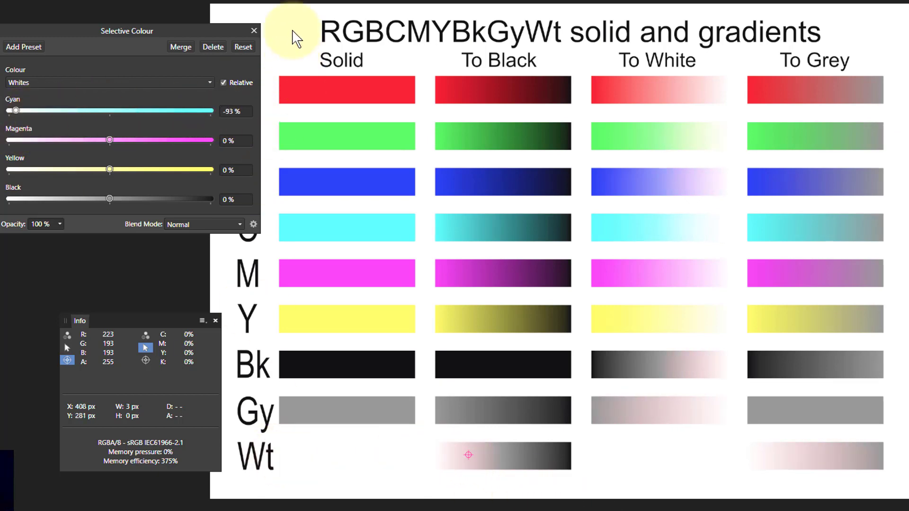
{"action": "left_click", "coordinate": [108, 110]}
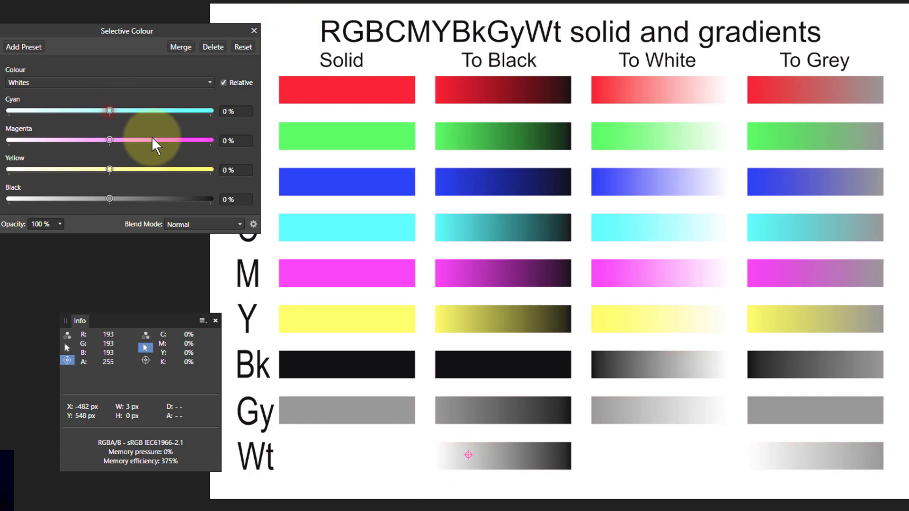
{"action": "left_click", "coordinate": [224, 82]}
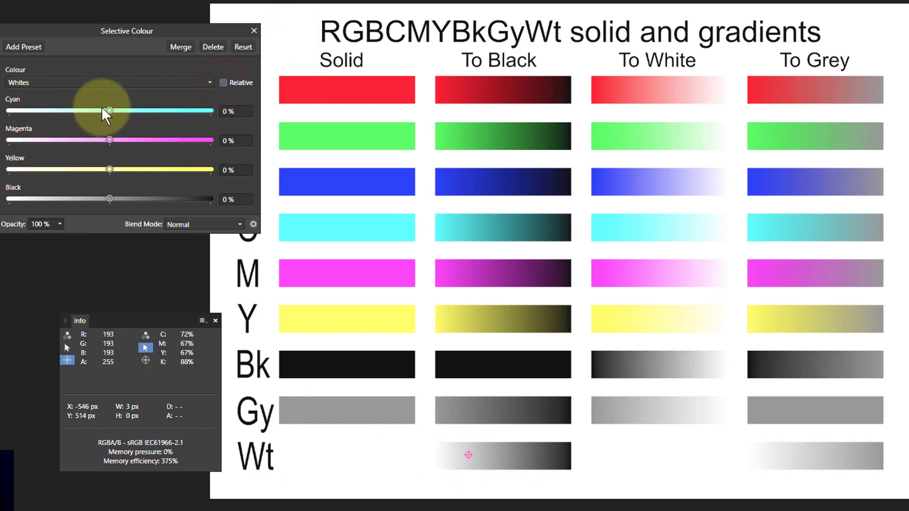
{"action": "left_click_drag", "start_coordinate": [102, 108], "coordinate": [1, 121]}
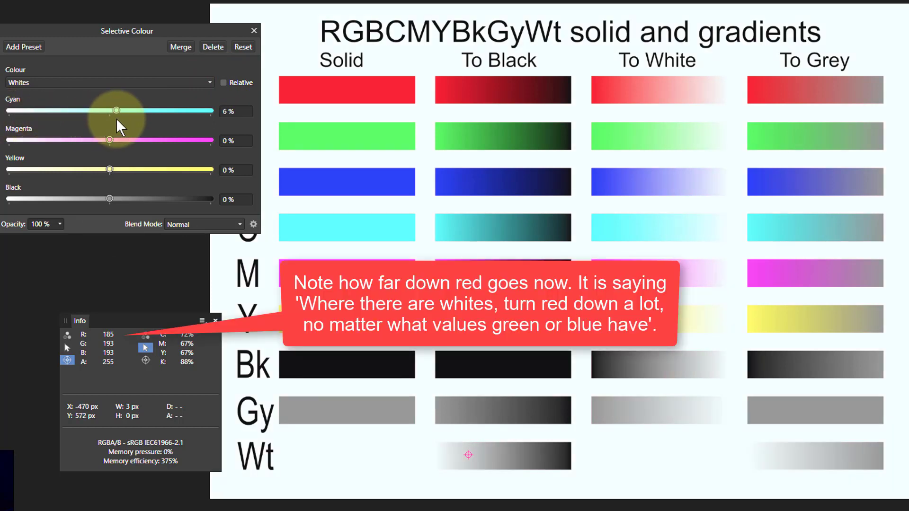
{"action": "left_click_drag", "start_coordinate": [1, 121], "coordinate": [240, 118]}
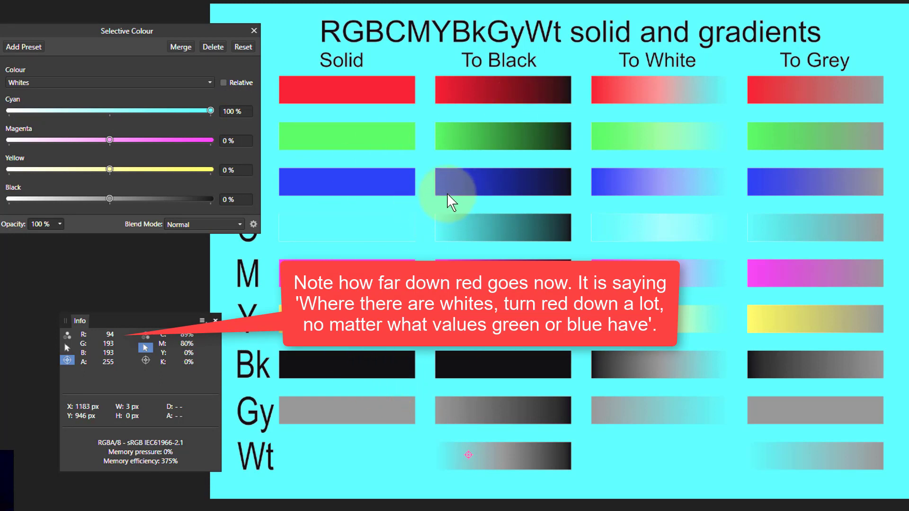
{"action": "left_click", "coordinate": [222, 82]}
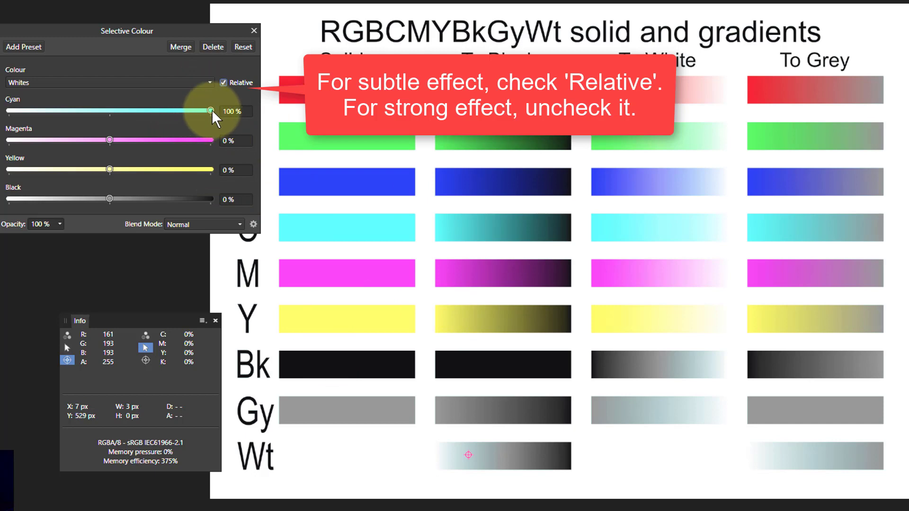
{"action": "left_click_drag", "start_coordinate": [212, 110], "coordinate": [112, 112]}
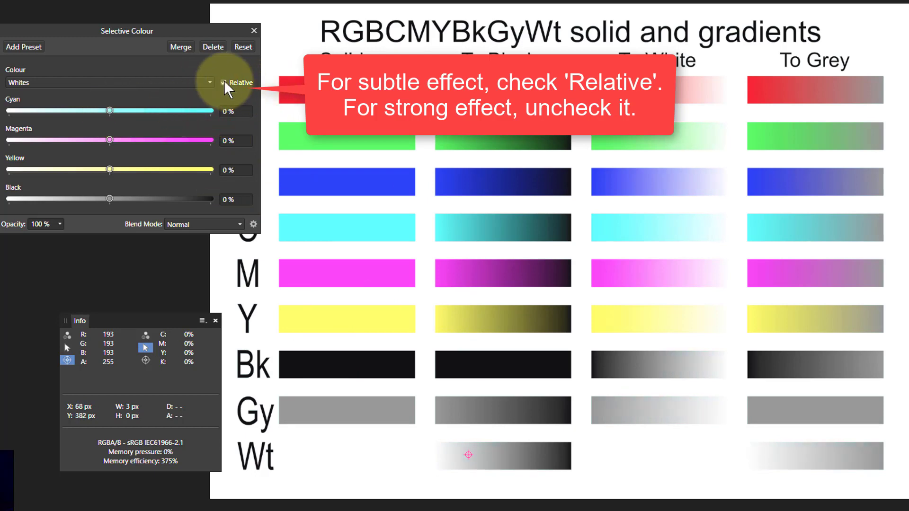